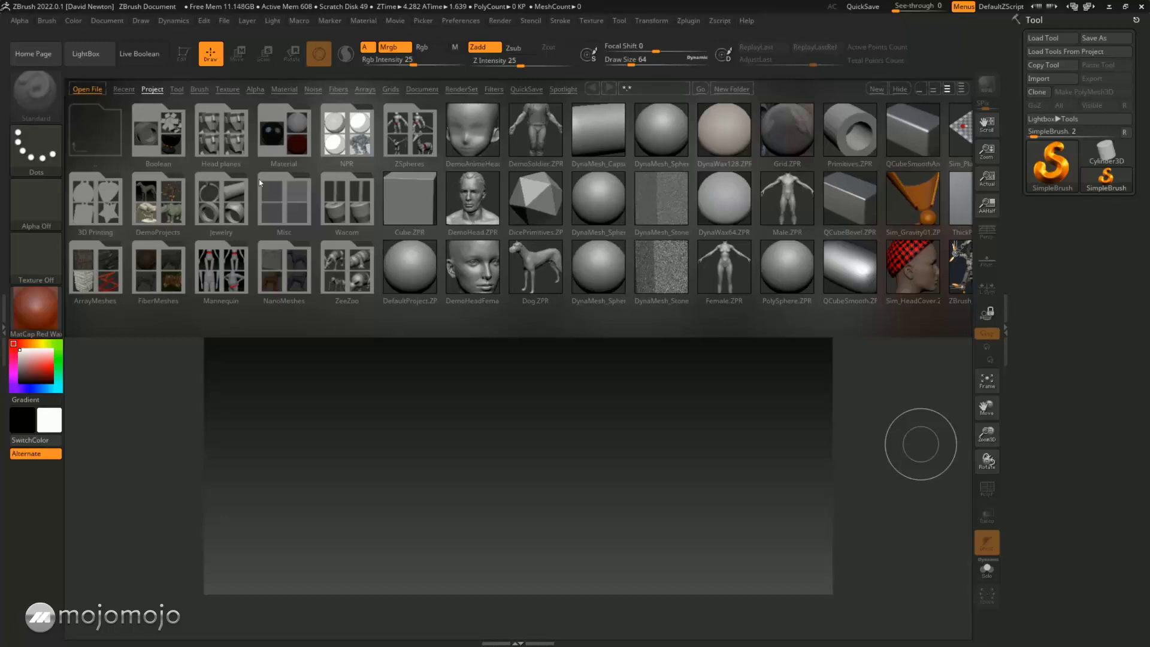
left_click(85, 53)
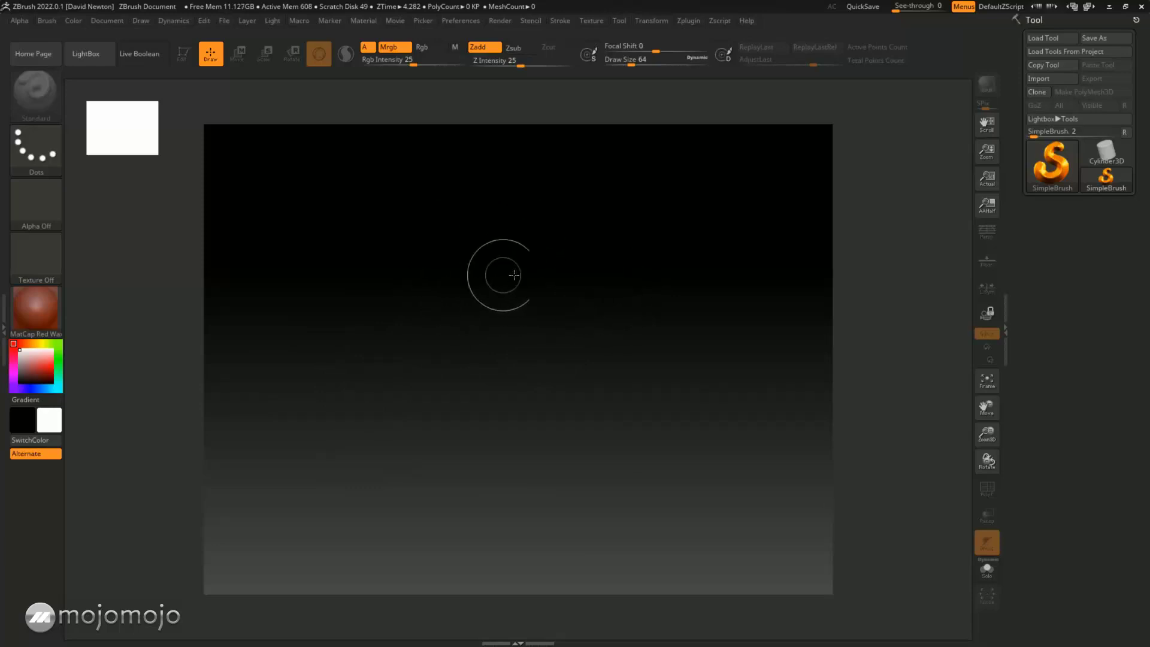
Paint nine cube strokes radiating from the centre, then stamp one flat square at upper right
left_click_drag(436, 259, 532, 344)
left_click_drag(630, 245, 553, 380)
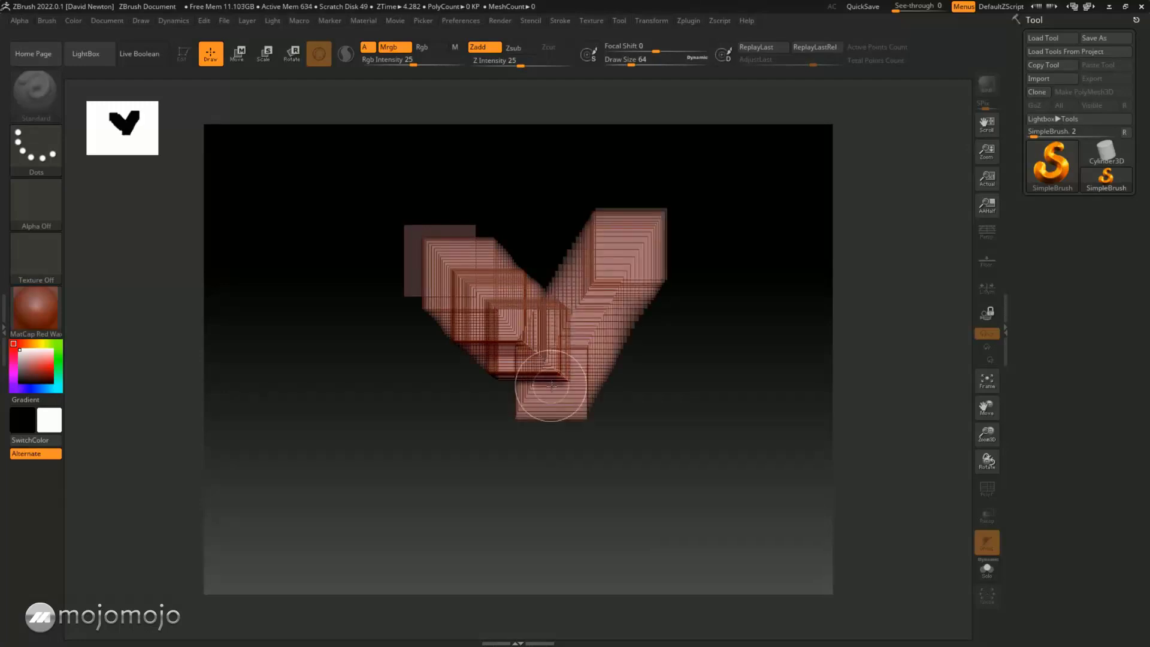
mouse_move(524, 236)
left_mouse_down()
mouse_move(547, 299)
mouse_move(548, 368)
left_mouse_up()
left_click_drag(398, 389, 591, 356)
mouse_move(651, 426)
left_mouse_down()
mouse_move(646, 443)
mouse_move(526, 423)
mouse_move(496, 457)
left_mouse_up()
left_click_drag(557, 336, 690, 323)
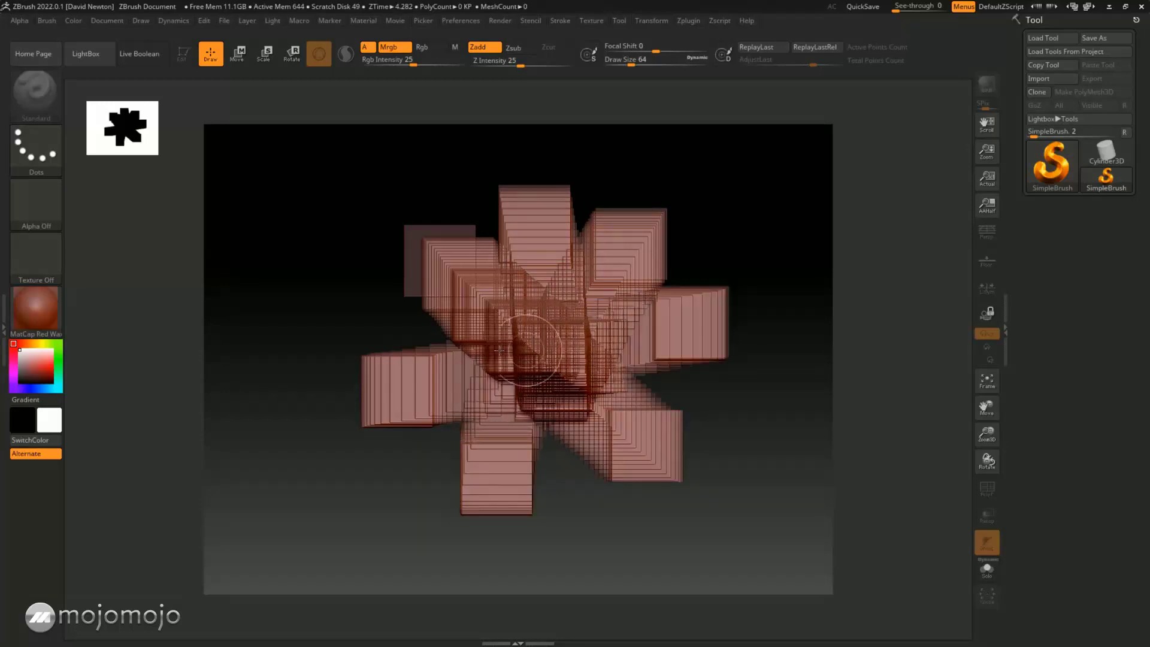
left_click_drag(396, 303, 570, 365)
left_click_drag(397, 197, 527, 368)
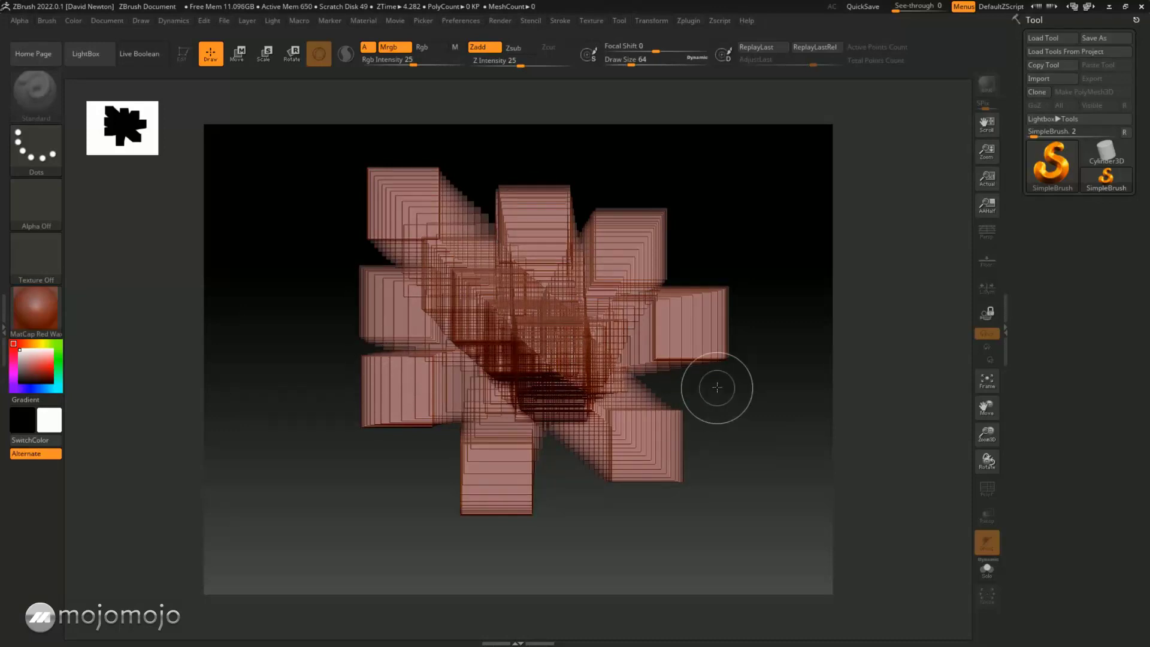
left_click_drag(716, 388, 695, 409)
left_click(732, 234)
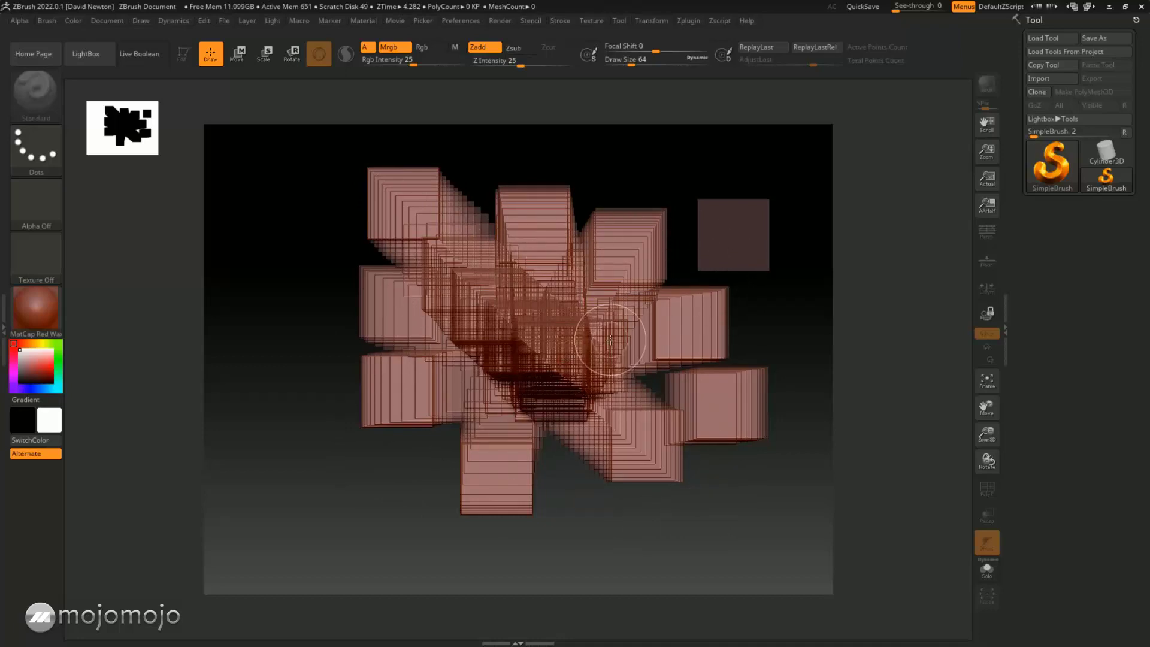
Clear the canvas with Ctrl+N, paint a diagonal test stroke, and clear it again
key("ctrl")
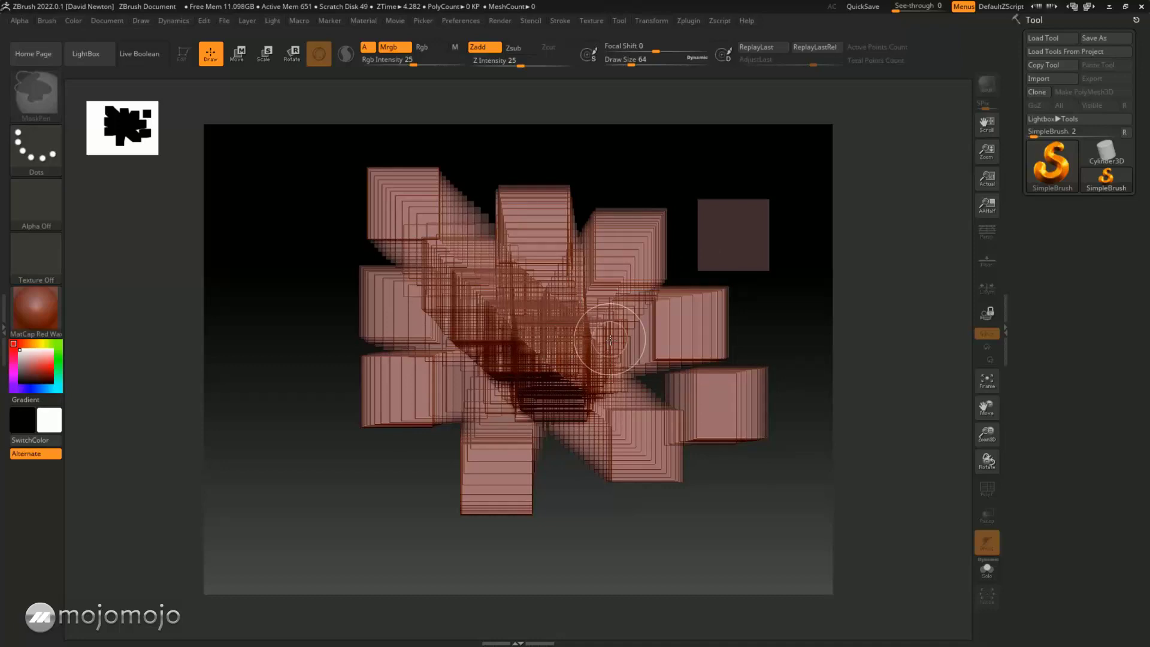
key("ctrl+n")
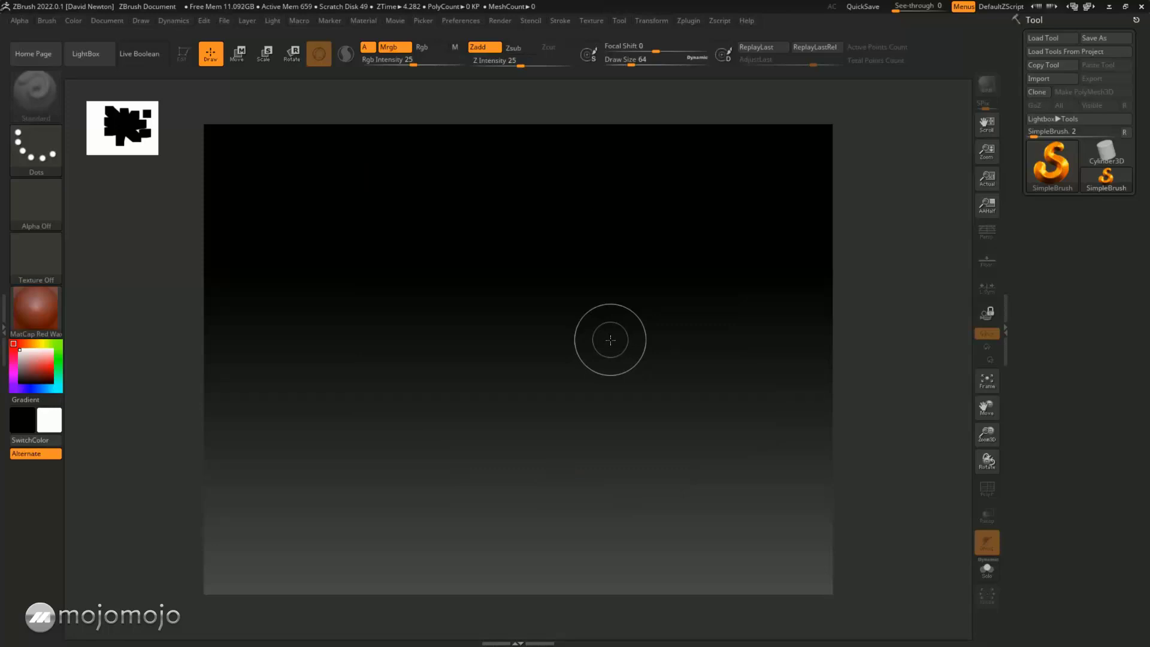
left_click_drag(341, 203, 654, 435)
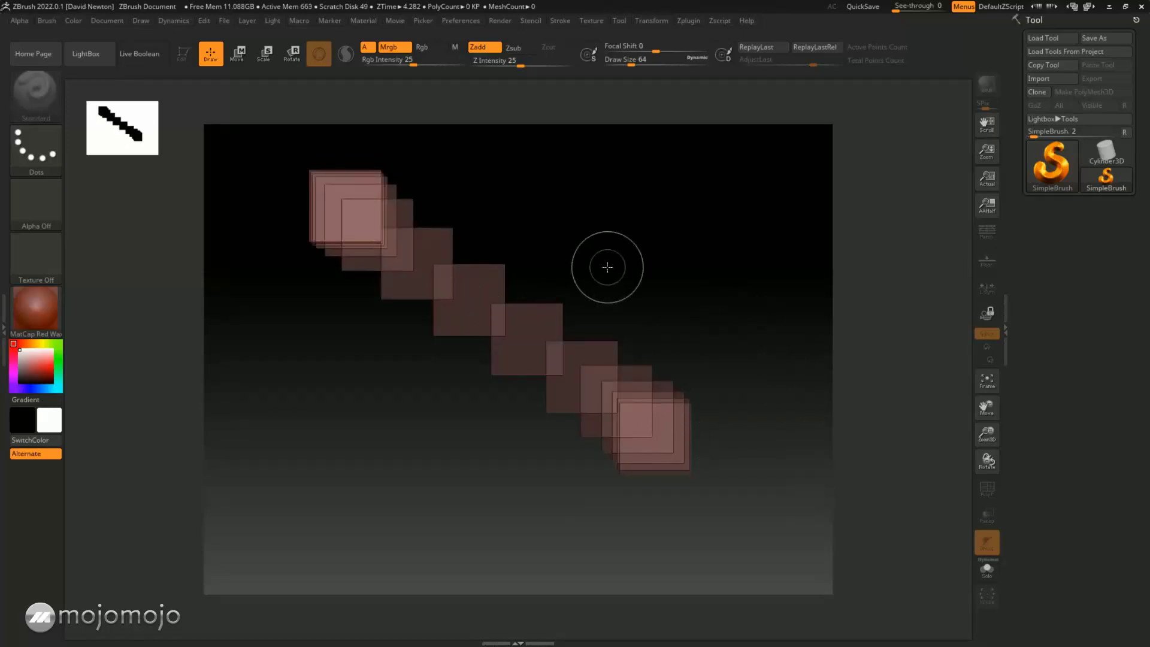
key("ctrl")
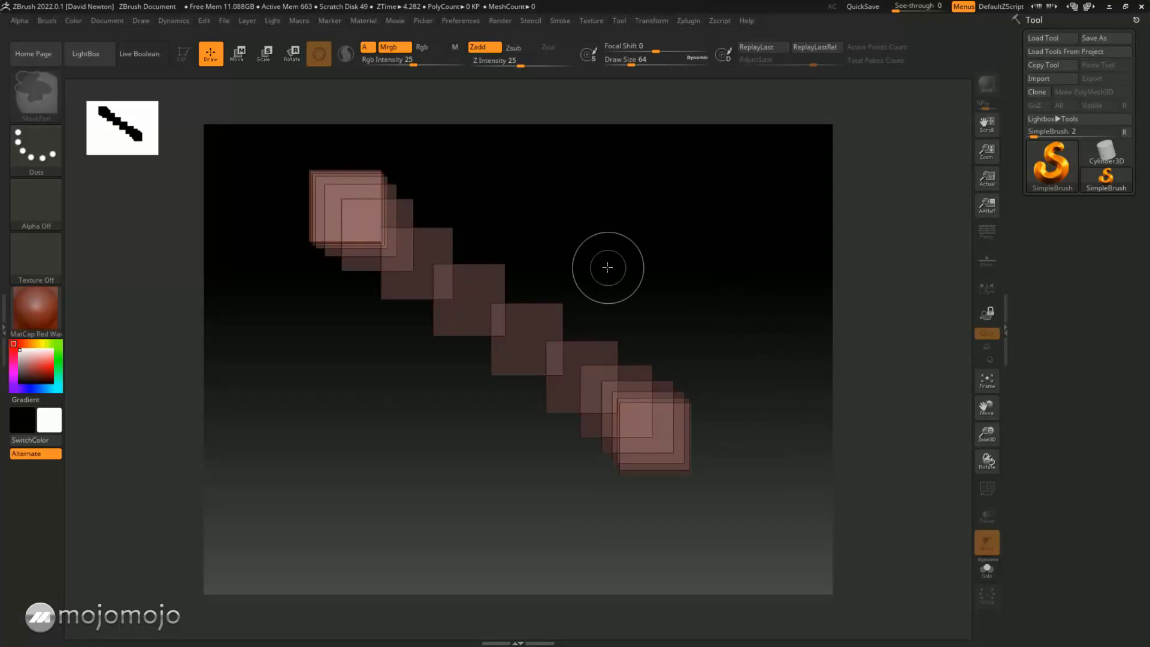
key("ctrl+n")
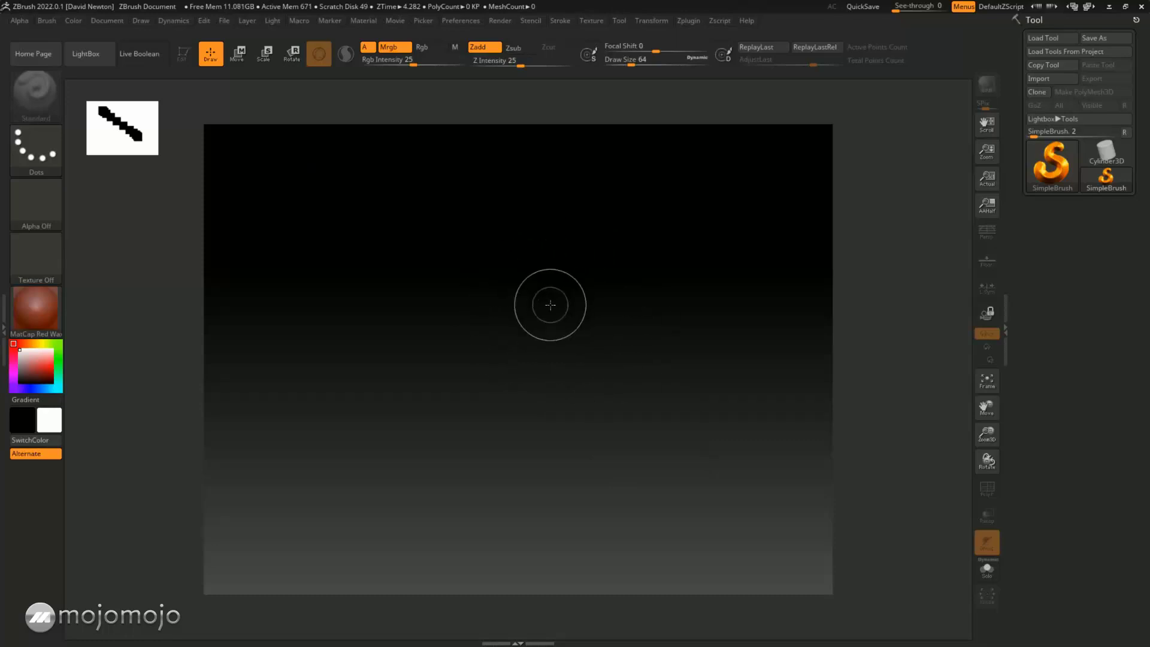
mouse_move(1054, 158)
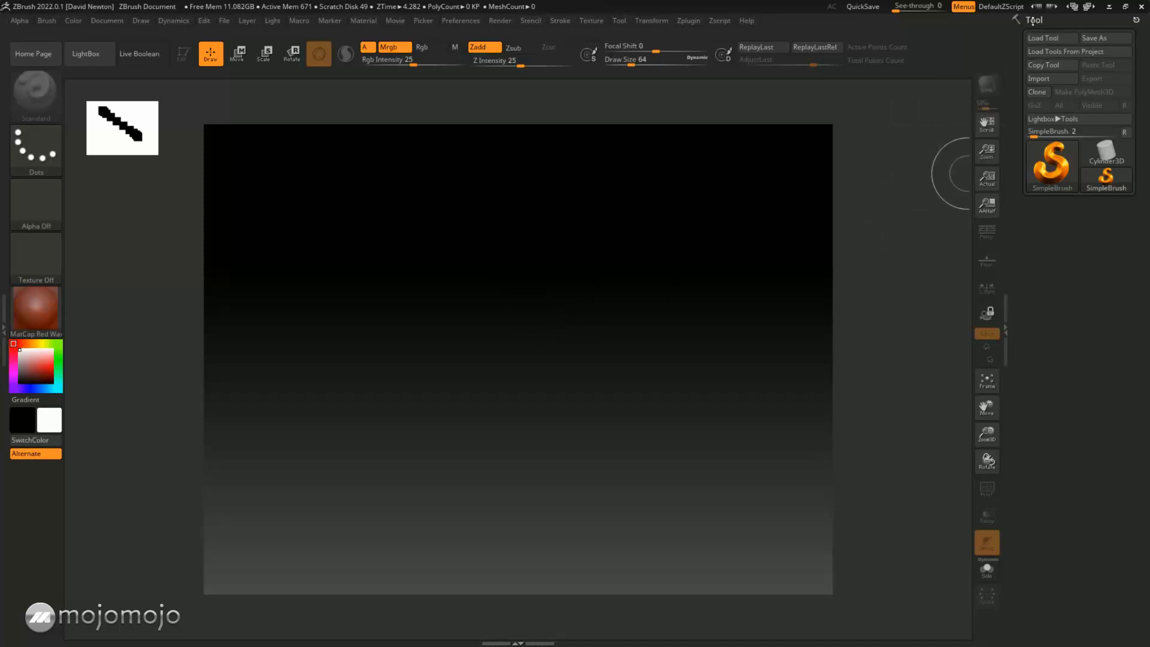
Load Sphere3D from the Tool palette's 3D Meshes as the active 8,320-point tool
left_click(1051, 167)
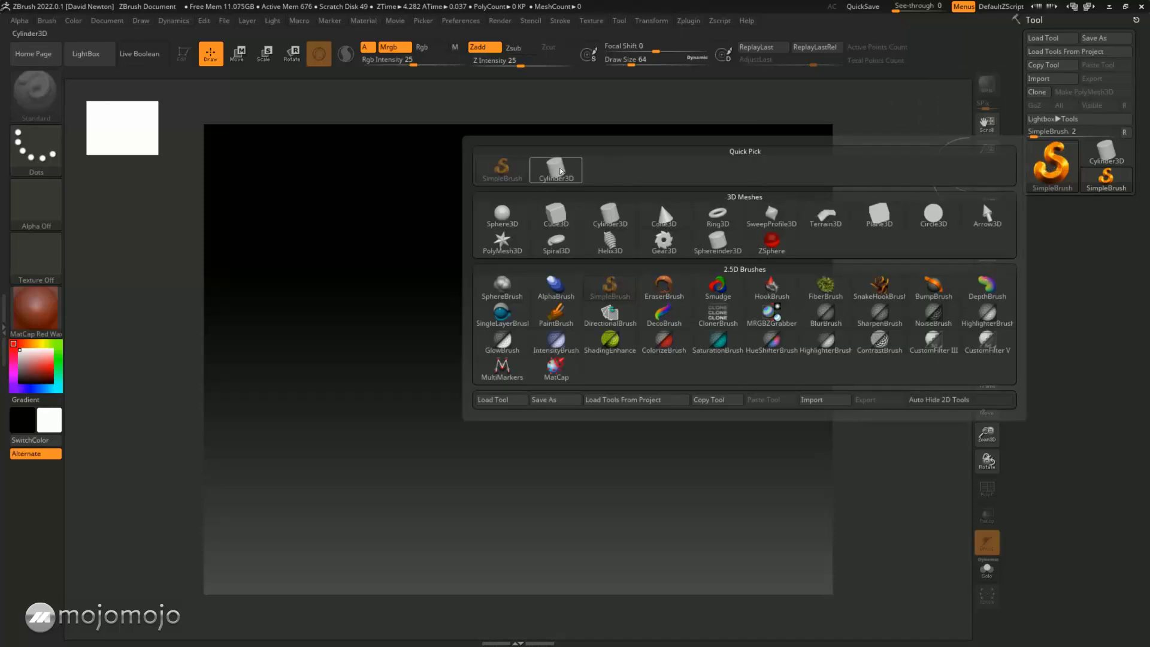
mouse_move(561, 171)
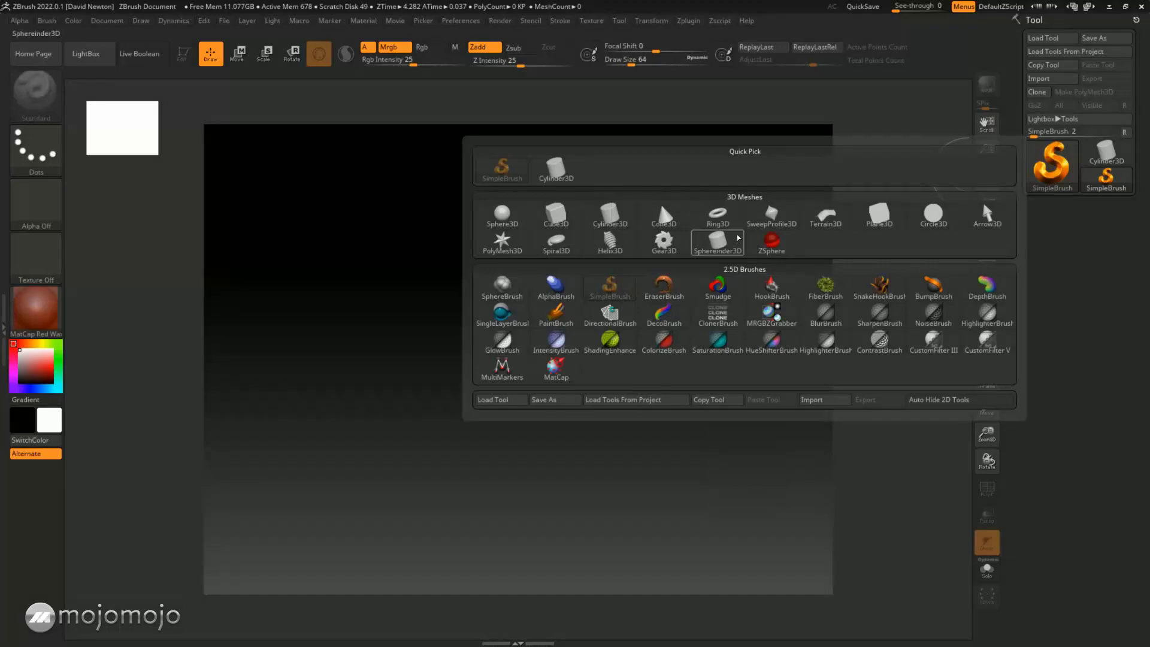
mouse_move(734, 233)
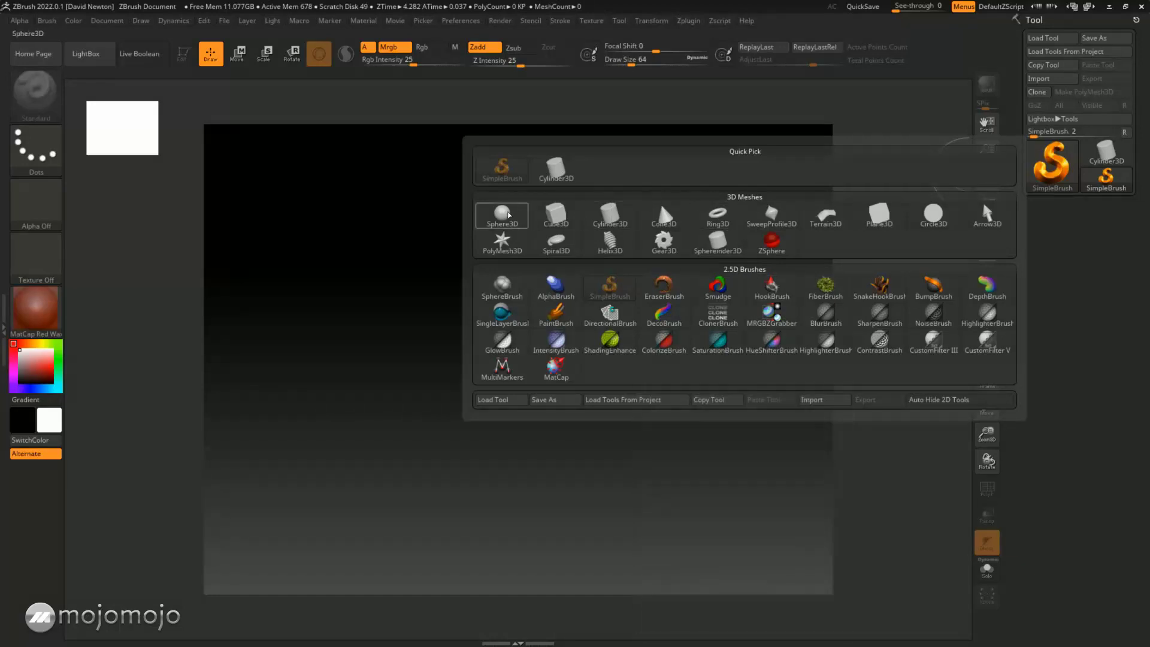
mouse_move(506, 216)
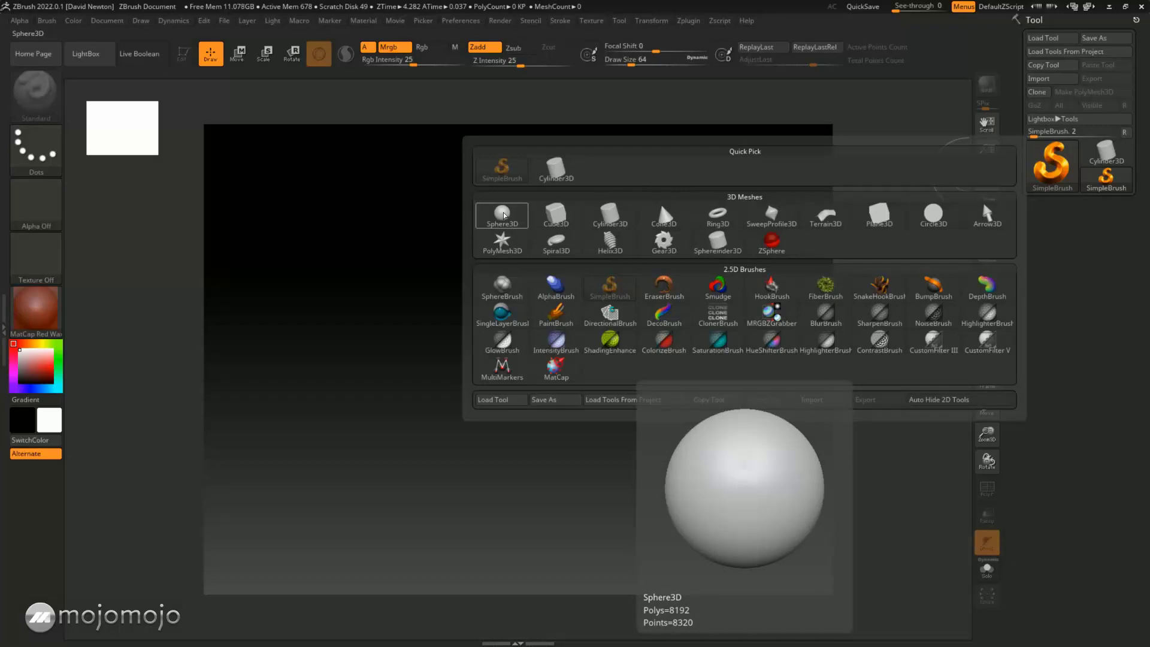
left_click(504, 216)
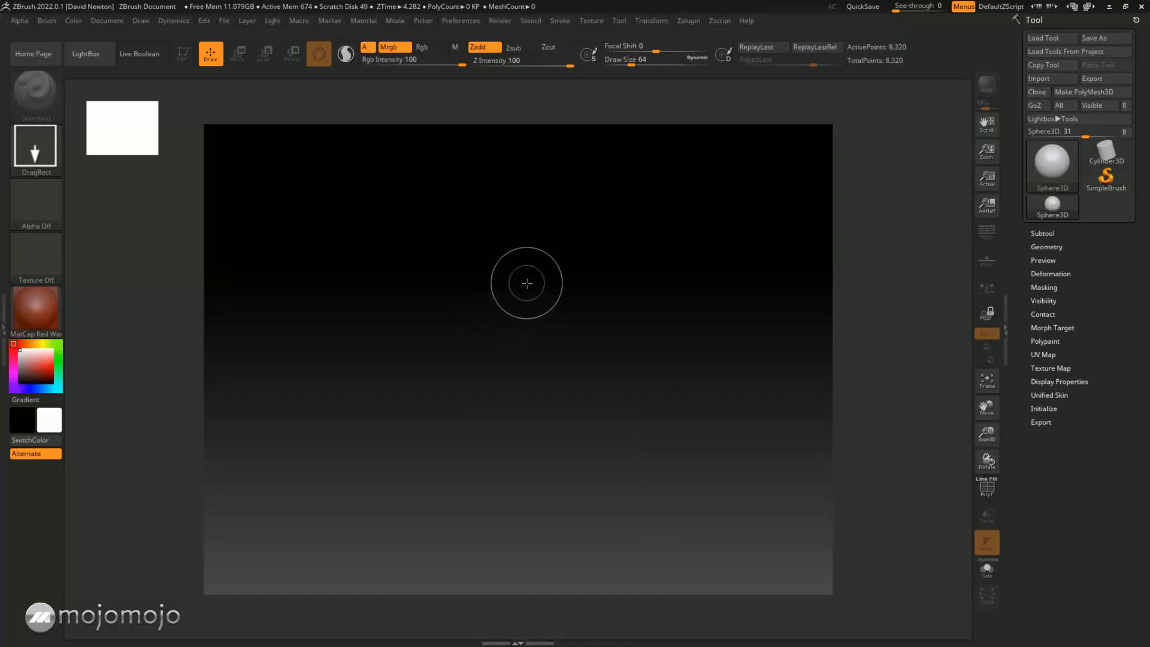
Draw a red sphere and grow neighbouring spheres on its right and lower left
left_click_drag(501, 284, 557, 425)
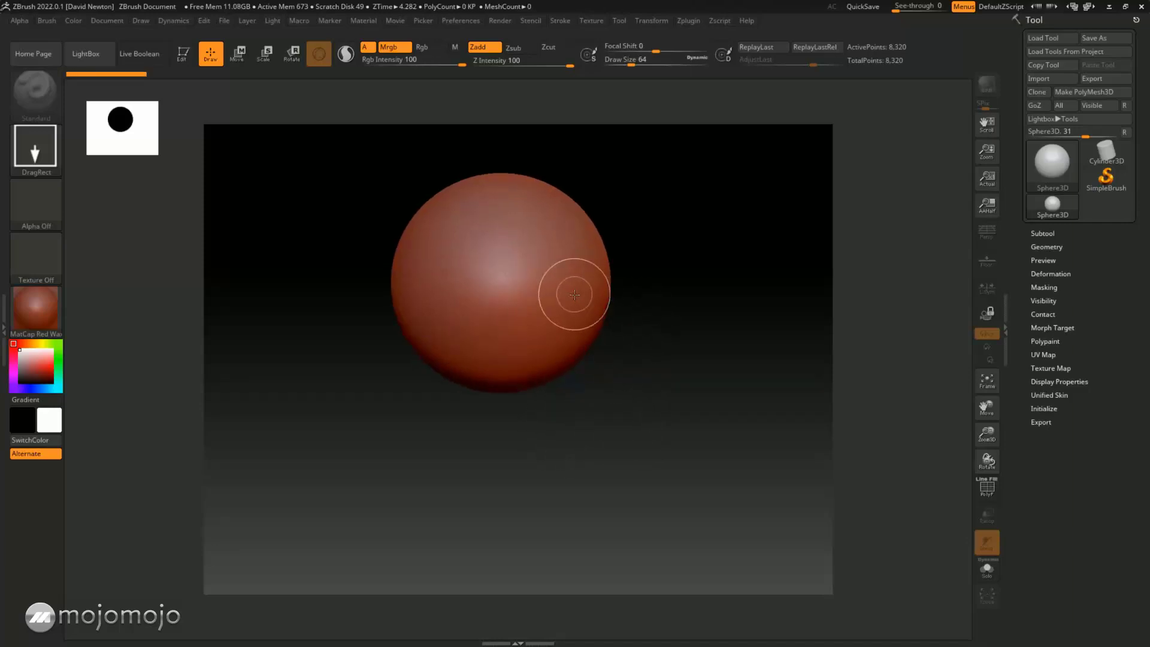
left_click_drag(570, 293, 629, 398)
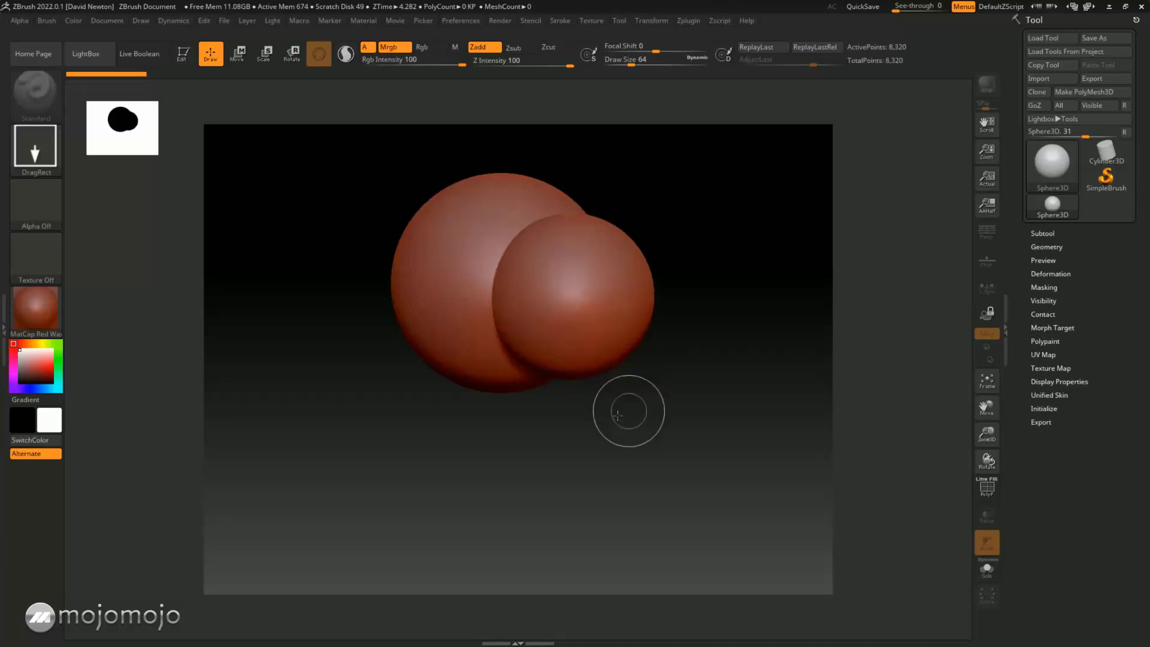
left_click_drag(471, 353, 541, 457)
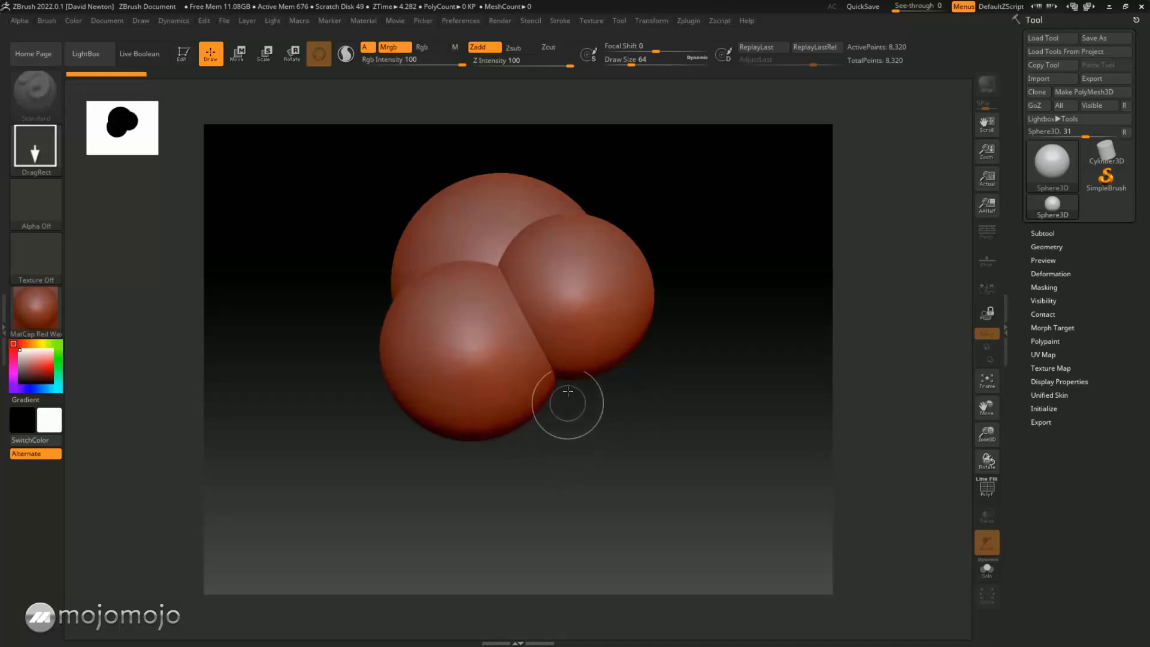
left_click_drag(558, 377, 617, 490)
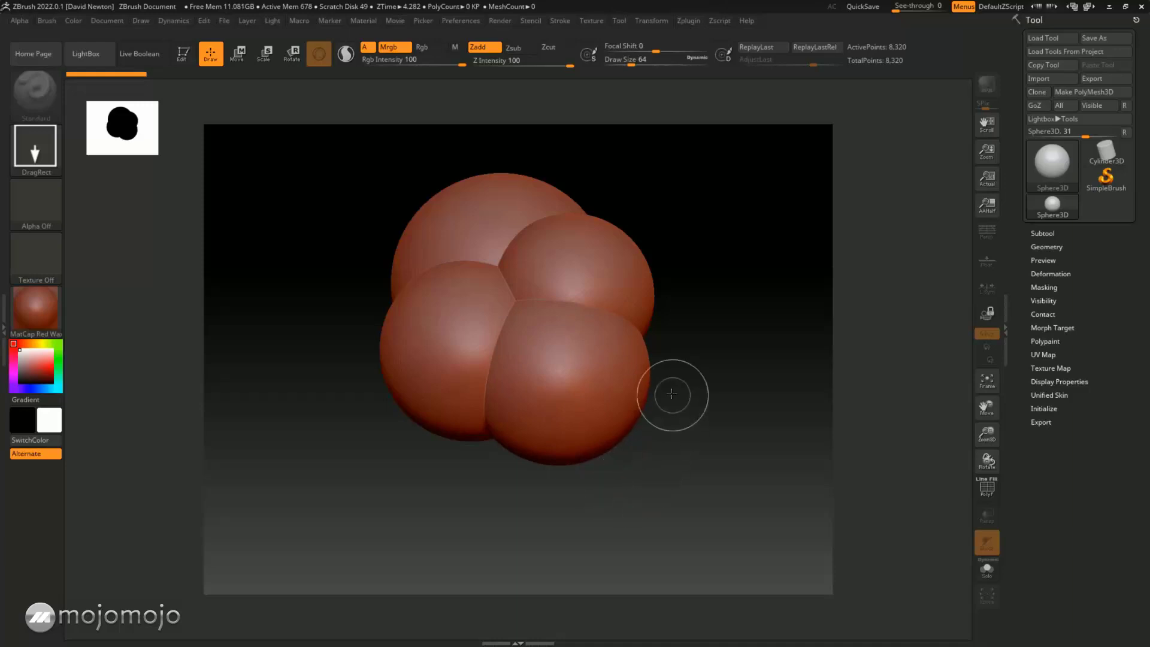
left_click_drag(662, 328, 705, 455)
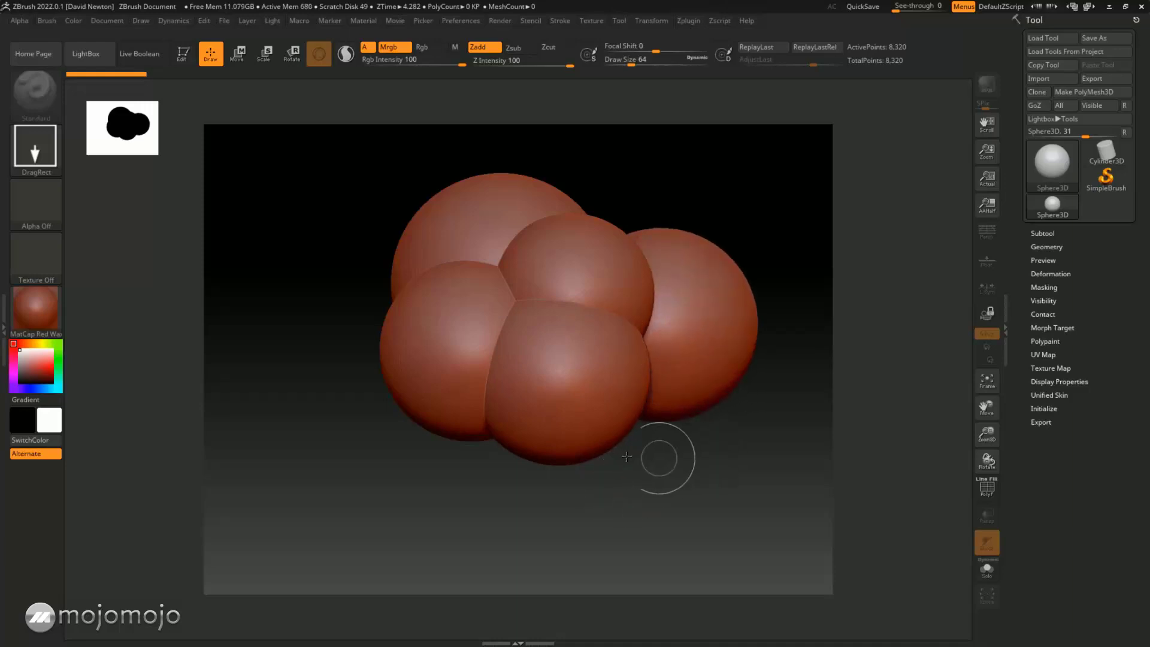
left_click_drag(464, 434, 535, 528)
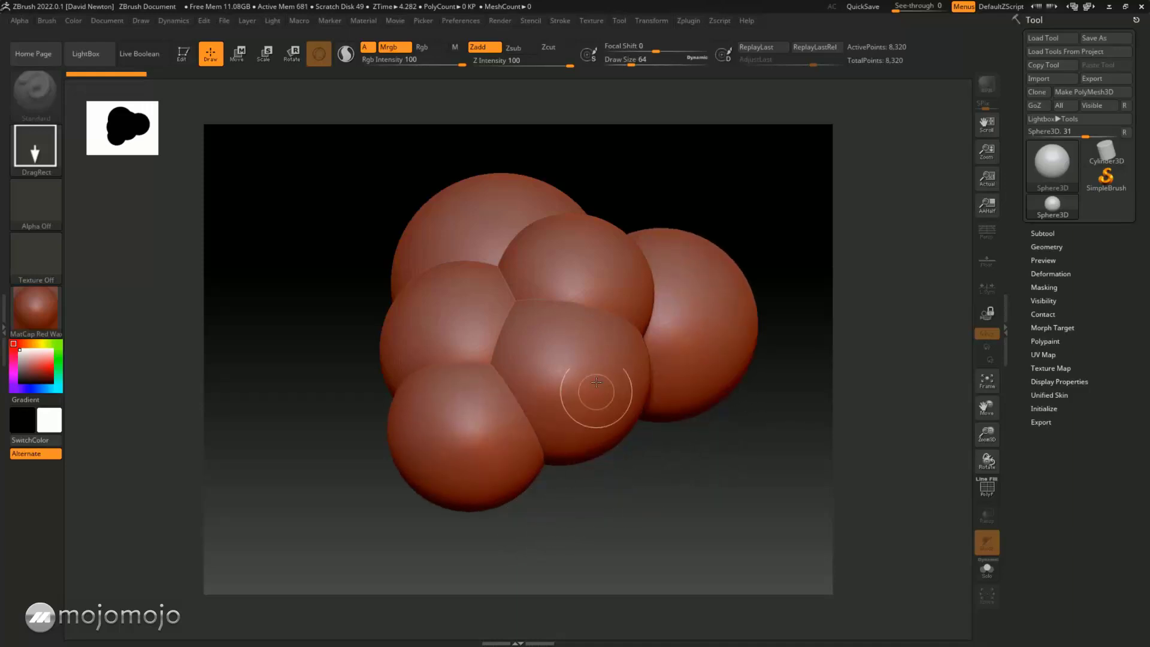
Add spheres at the upper left, upper centre and centre-right, then clear them all with Ctrl+N
left_click_drag(358, 294, 425, 485)
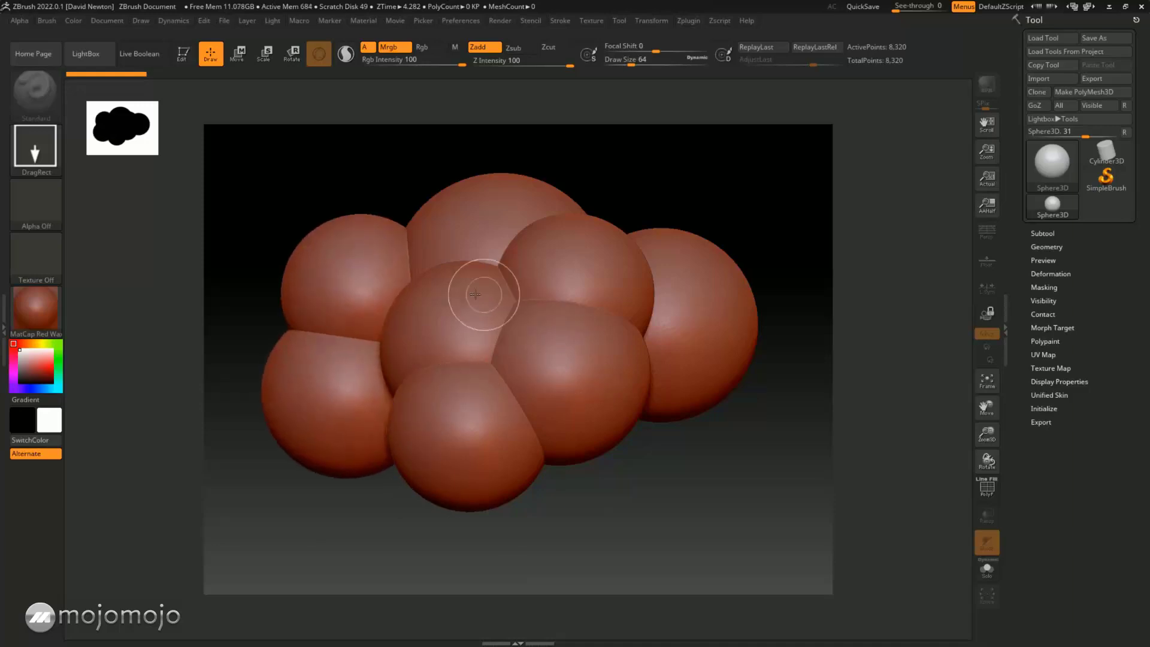
left_click_drag(459, 294, 531, 383)
left_click_drag(552, 325, 593, 415)
left_click_drag(533, 255, 486, 203)
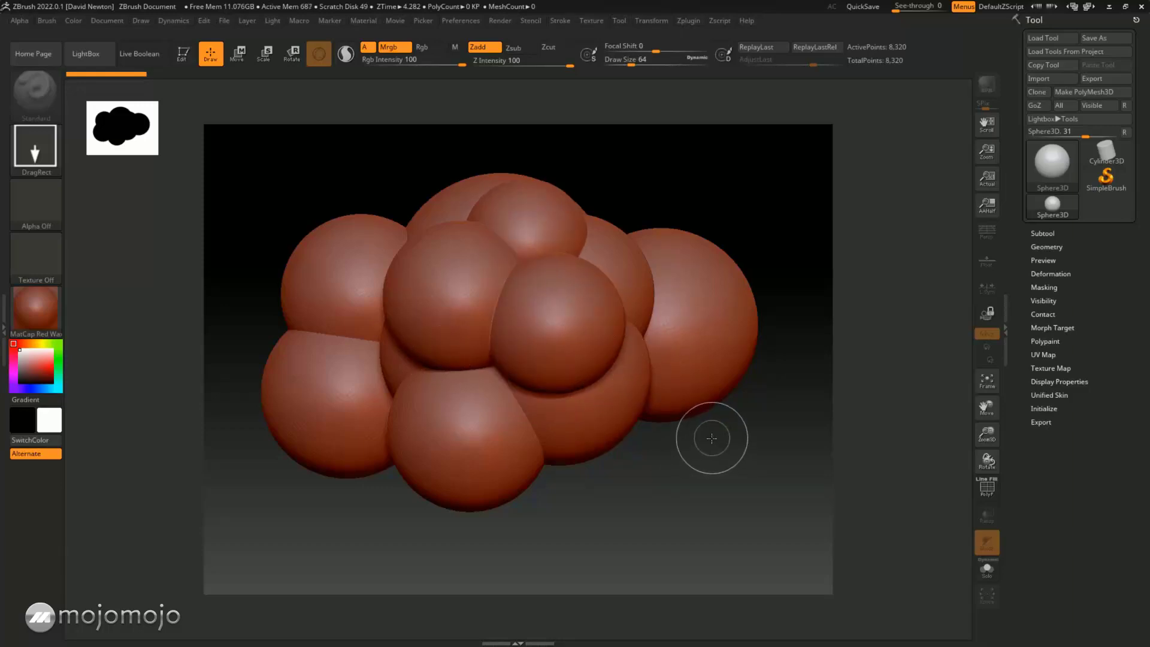
key("ctrl+shift")
key("ctrl+n")
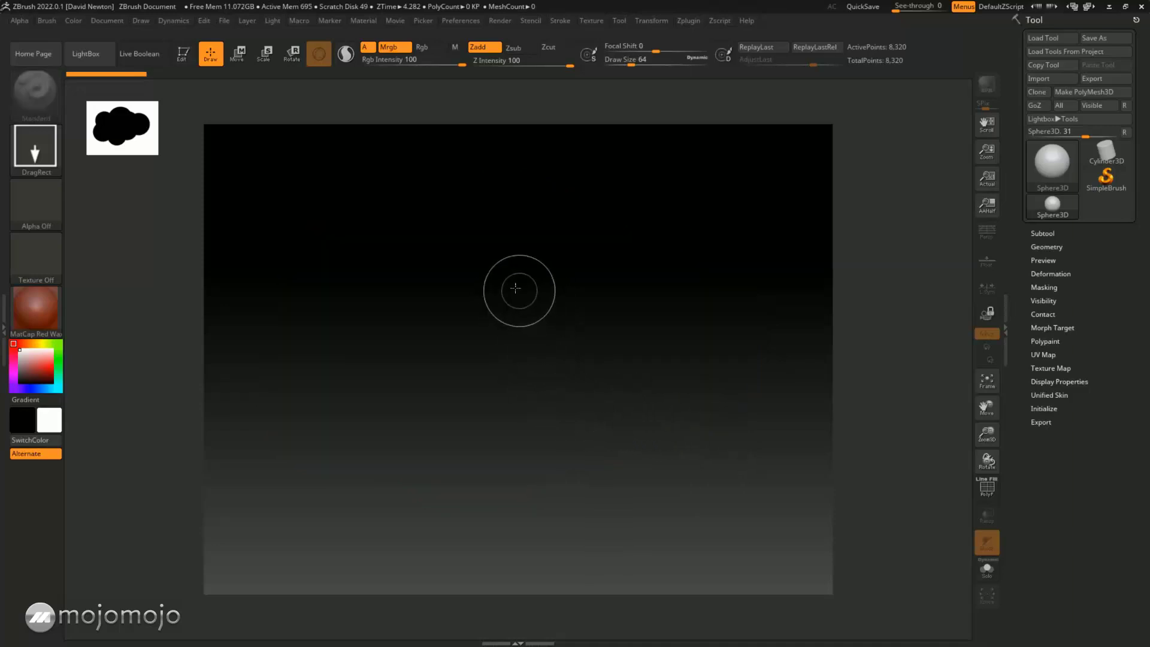
Draw one Sphere3D at the canvas centre and switch it into Edit mode
left_click_drag(509, 286, 549, 423)
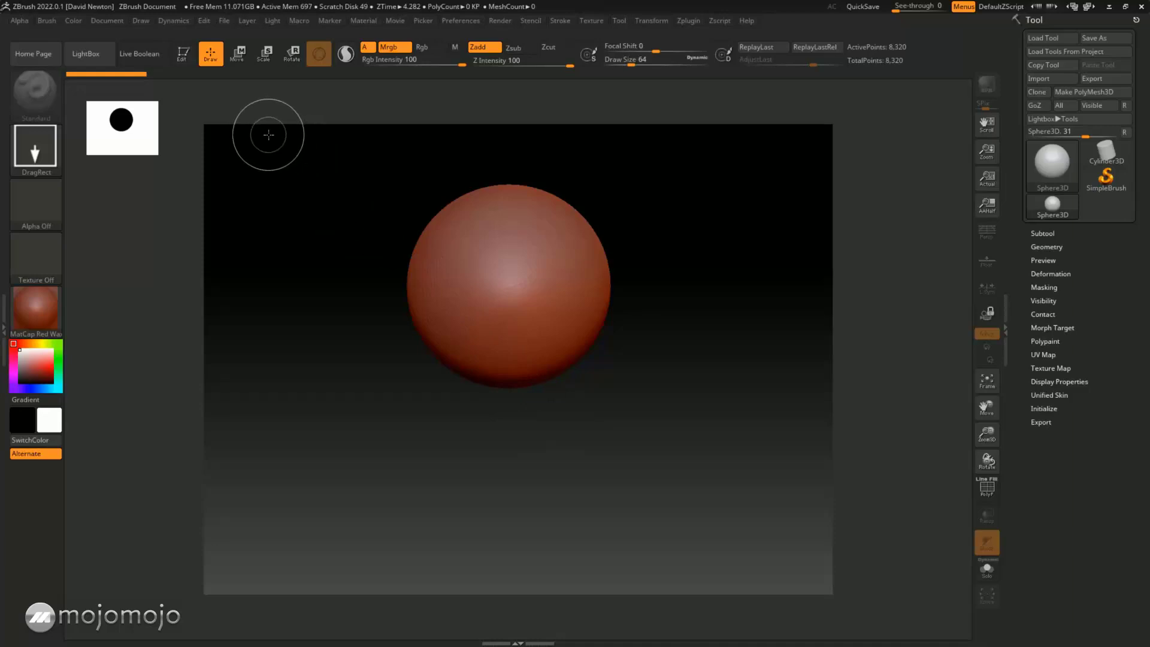
left_click(183, 55)
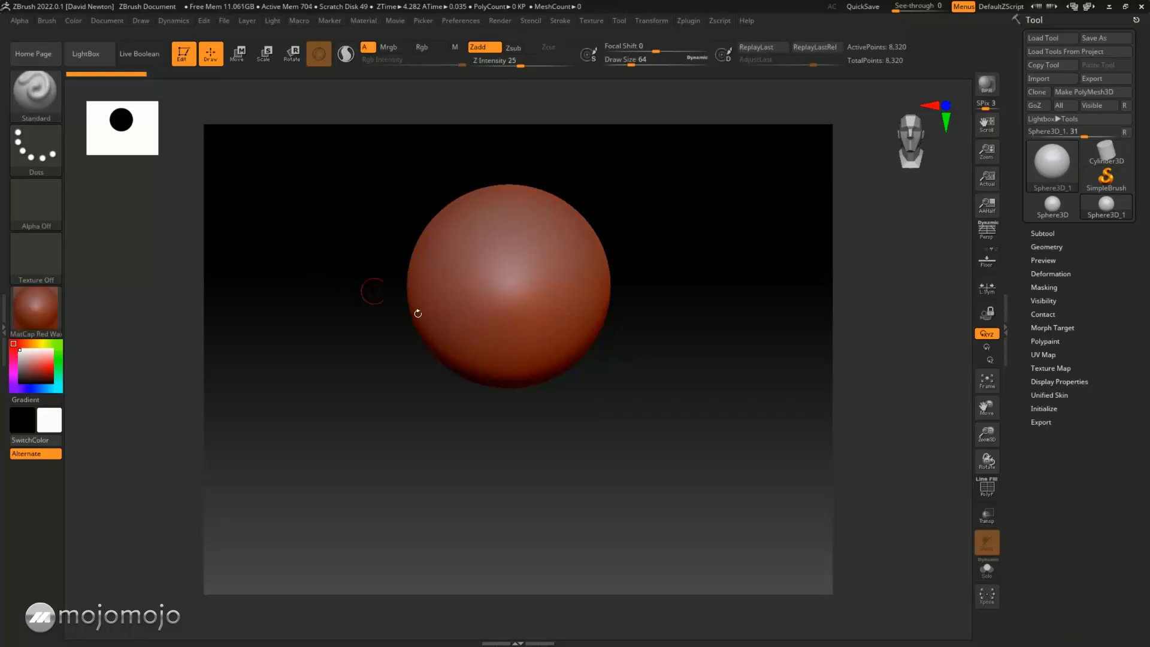
Turn on the PolyF wireframe and orbit to bring the sphere's top pole into view
left_click(989, 493)
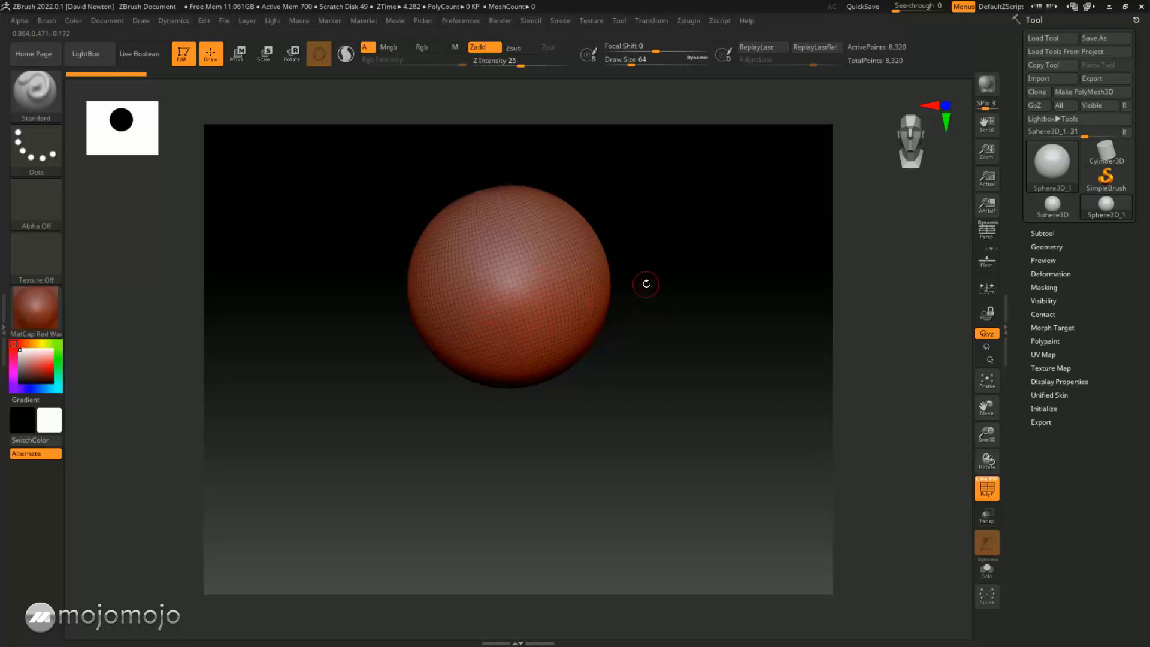
mouse_move(646, 283)
left_mouse_down()
mouse_move(654, 357)
mouse_move(631, 252)
mouse_move(538, 254)
mouse_move(565, 214)
mouse_move(577, 216)
mouse_move(582, 258)
mouse_move(667, 292)
mouse_move(713, 334)
mouse_move(770, 278)
mouse_move(770, 321)
mouse_move(748, 288)
mouse_move(747, 245)
mouse_move(726, 254)
mouse_move(726, 316)
mouse_move(665, 284)
mouse_move(581, 304)
mouse_move(615, 273)
mouse_move(665, 259)
mouse_move(711, 274)
mouse_move(718, 307)
mouse_move(711, 264)
left_mouse_up()
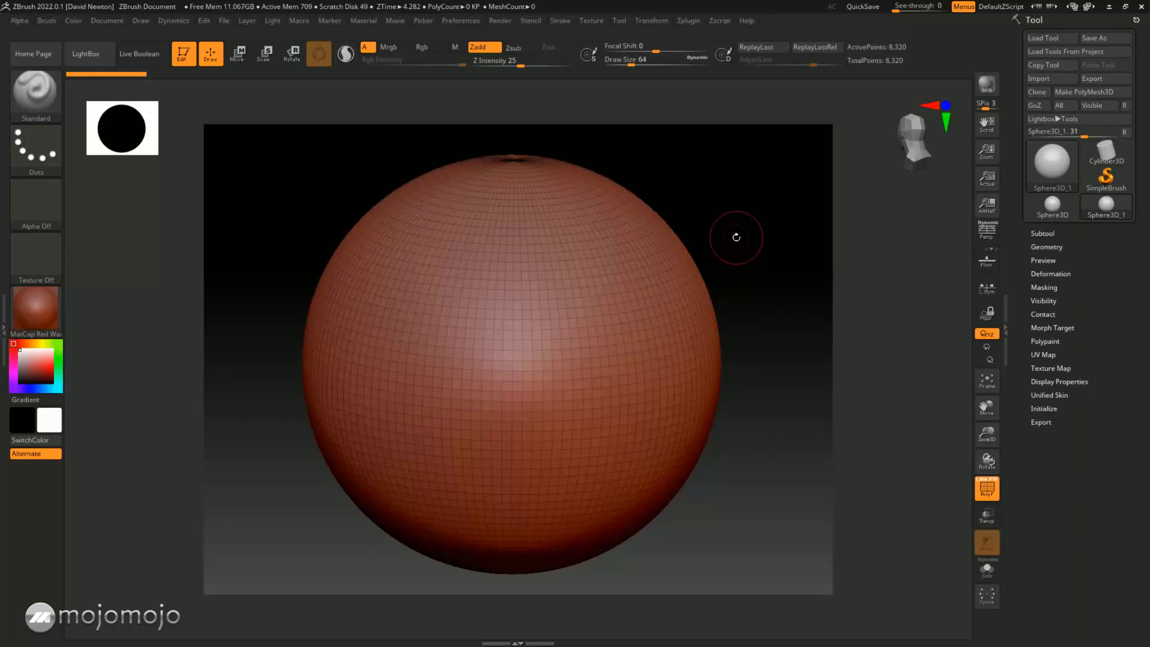
Orbit the sphere so its pole sits upper left, then pan to reposition it
left_click_drag(736, 236, 708, 222, "alt")
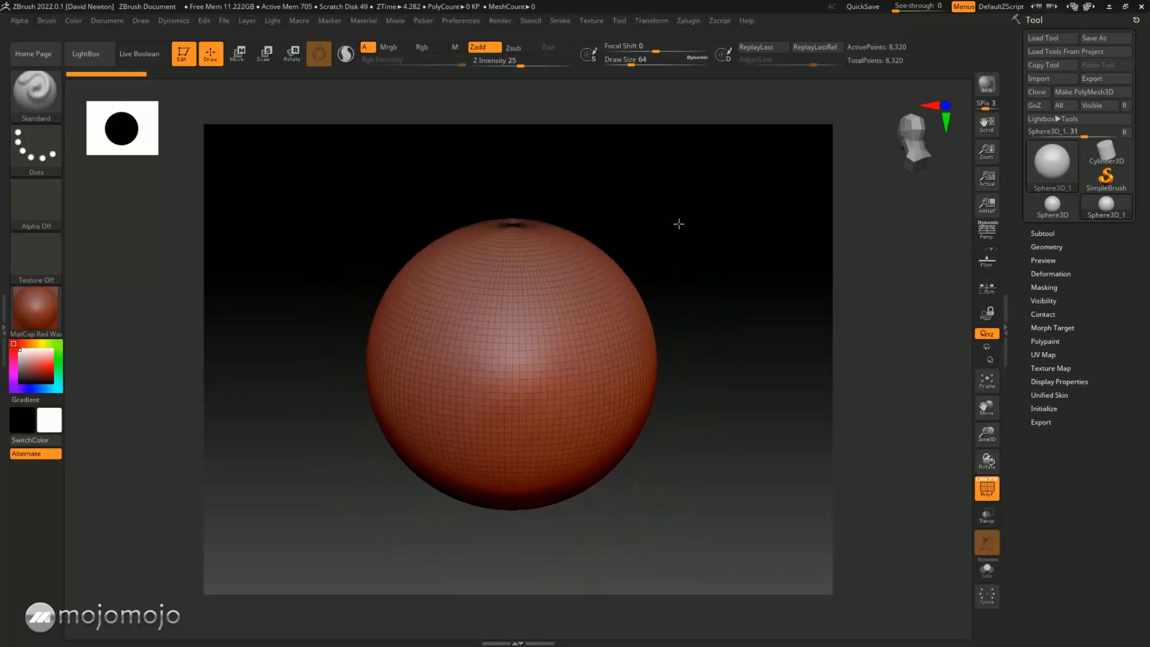
left_click_drag(678, 224, 680, 264)
left_click_drag(678, 318, 680, 231)
mouse_move(704, 231)
left_mouse_down("alt")
mouse_move(621, 239)
mouse_move(721, 253)
mouse_move(718, 175)
mouse_move(714, 242)
mouse_move(712, 212)
left_mouse_up("alt")
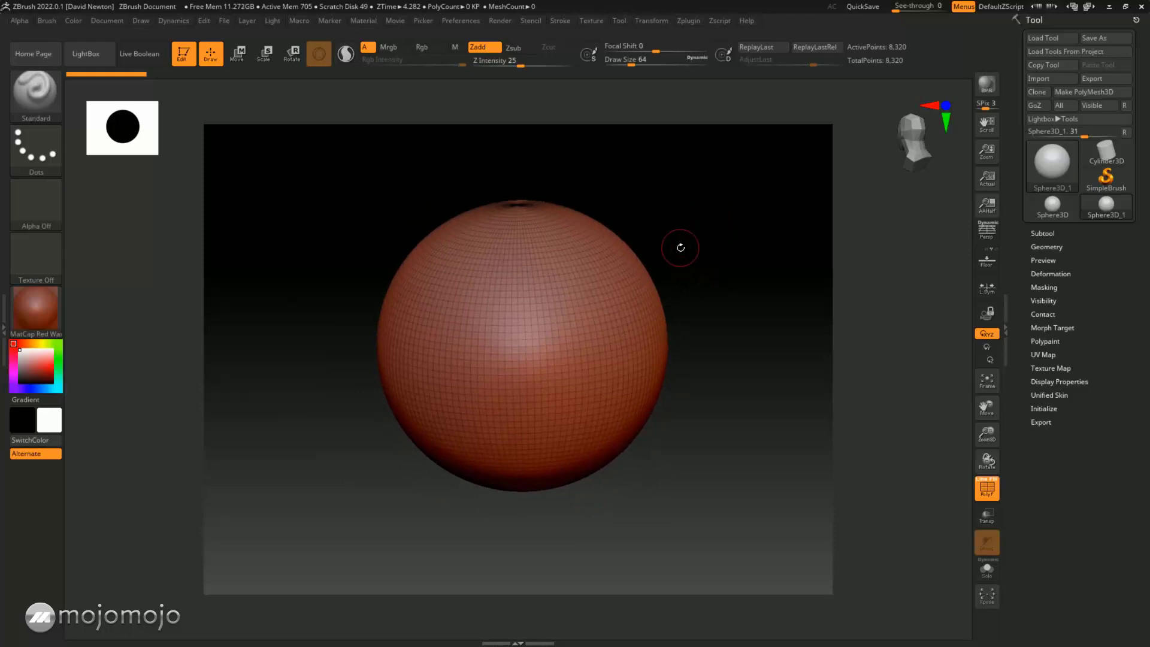
left_click_drag(683, 243, 724, 234)
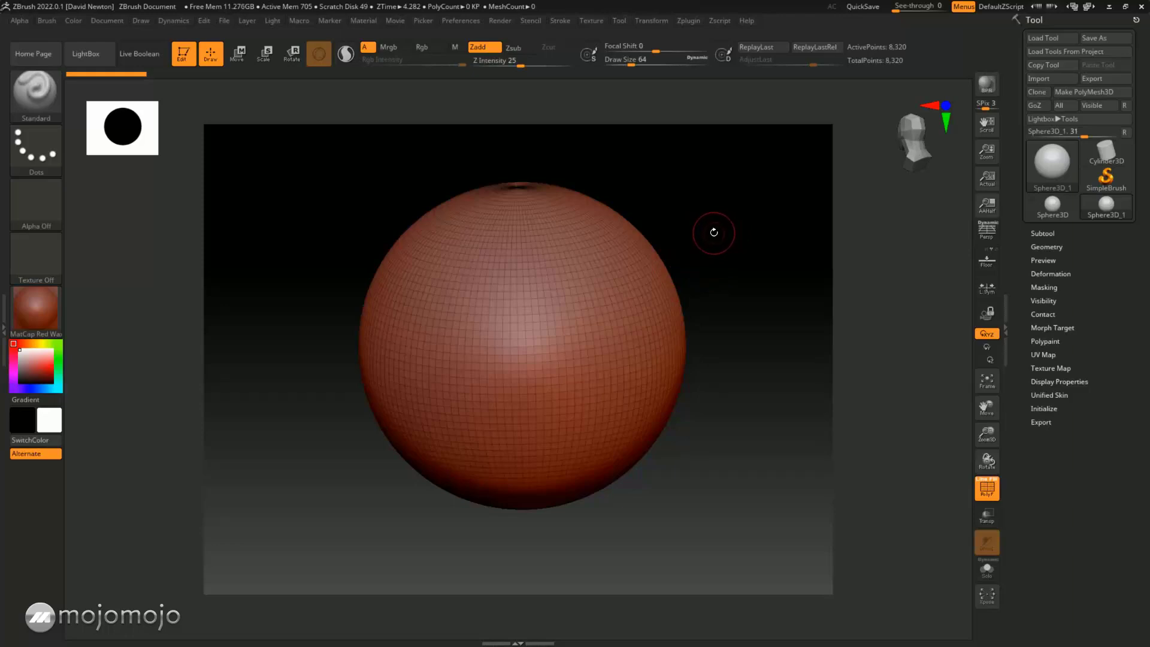
Zoom in and out, pan toward the lower right, and orbit until the sphere stands large and upright
left_click_drag(727, 224, 724, 223)
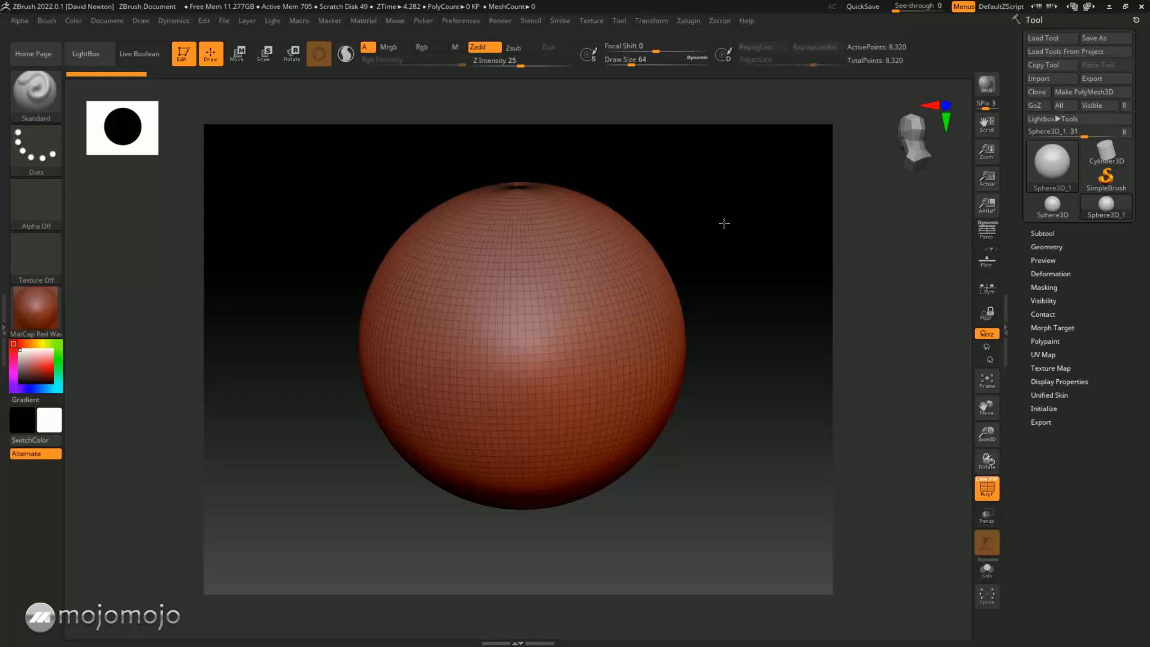
left_click_drag(724, 223, 695, 280, "alt")
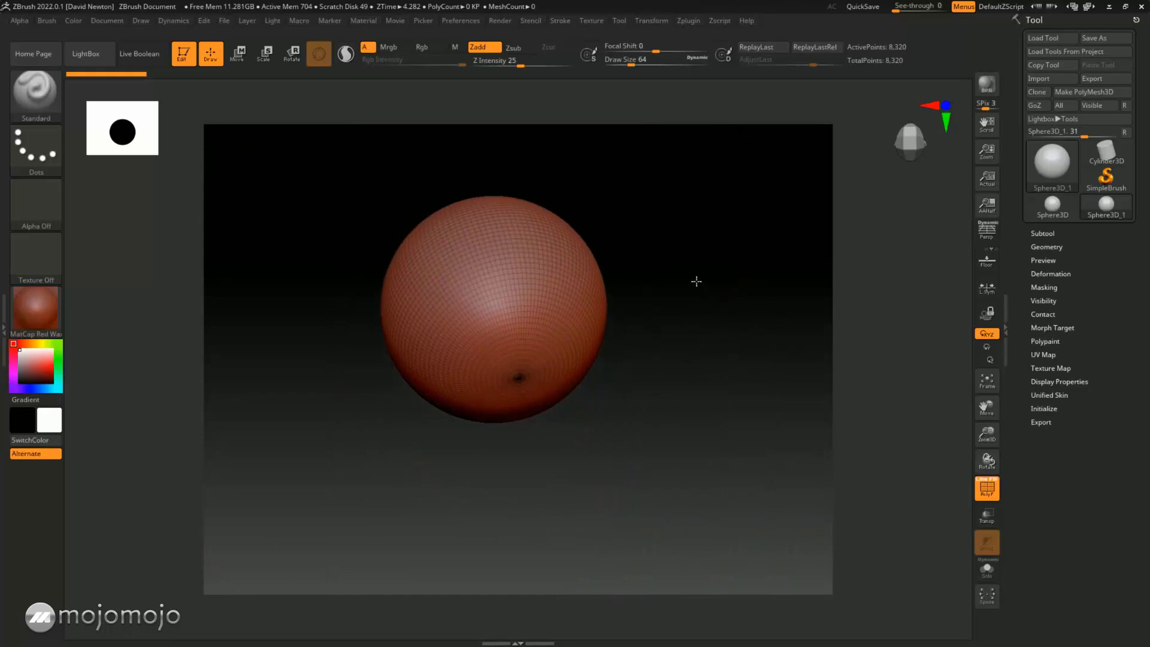
left_click_drag(710, 232, 687, 342)
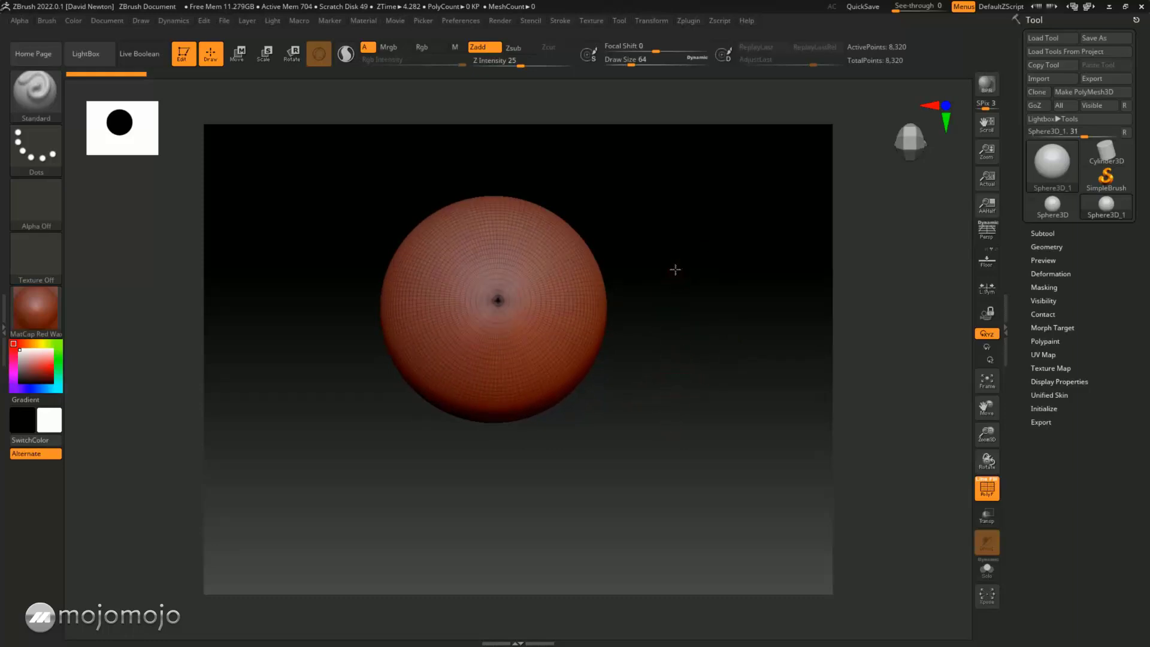
left_click_drag(675, 267, 707, 296, "alt")
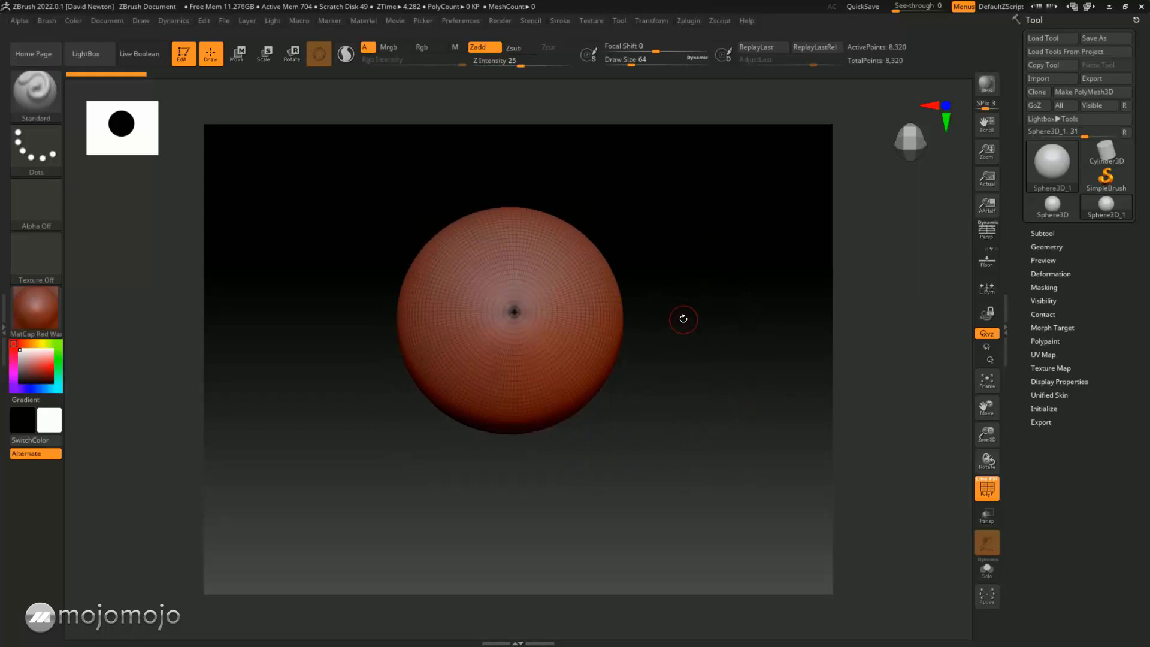
left_click_drag(673, 277, 675, 326)
left_click_drag(736, 452, 757, 299)
Zoom in on the polygon grid, toggle PolyF off and on, then zoom out to the top pole
scroll(768, 304, "down", 3)
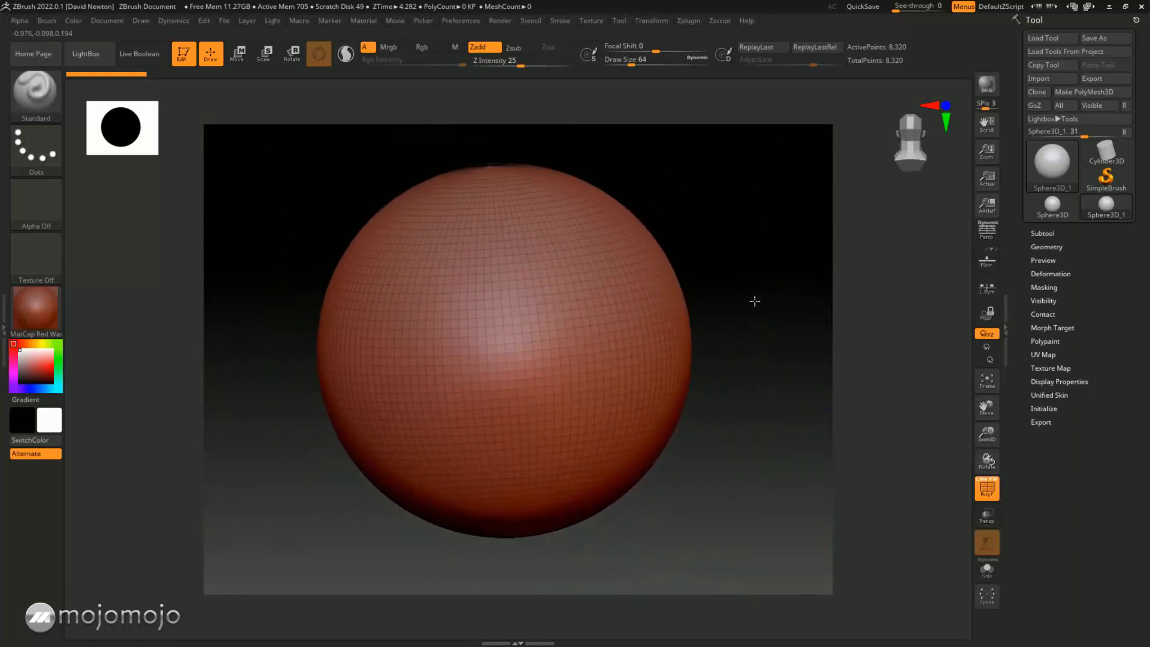
left_click_drag(752, 256, 748, 303)
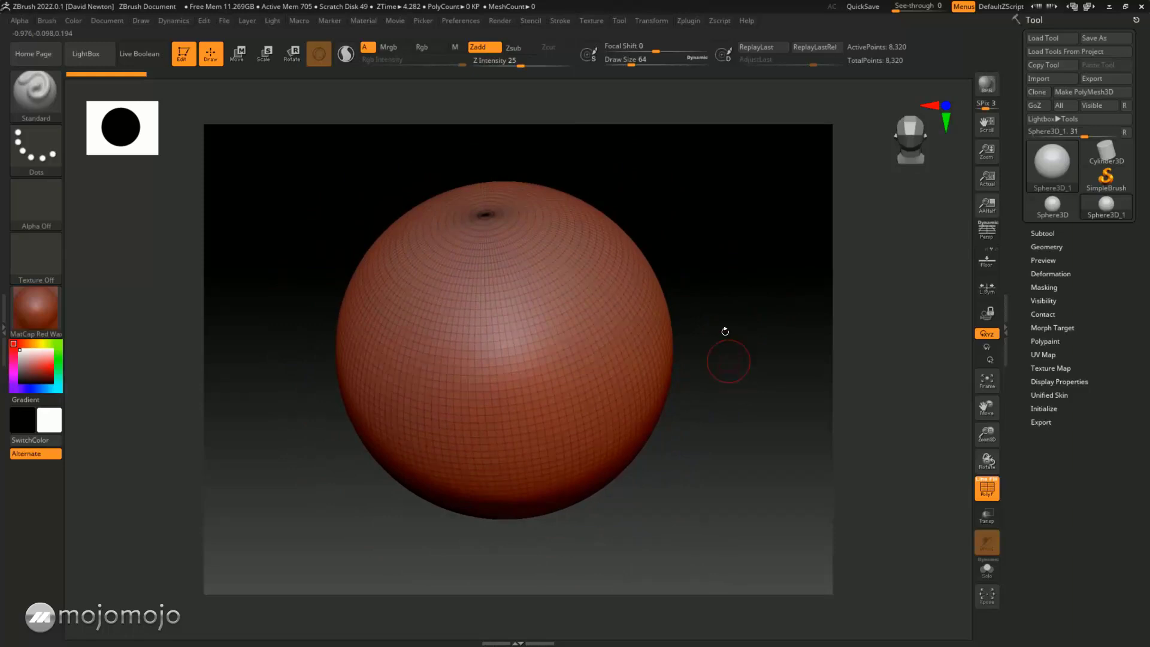
scroll(736, 313, "up", 5)
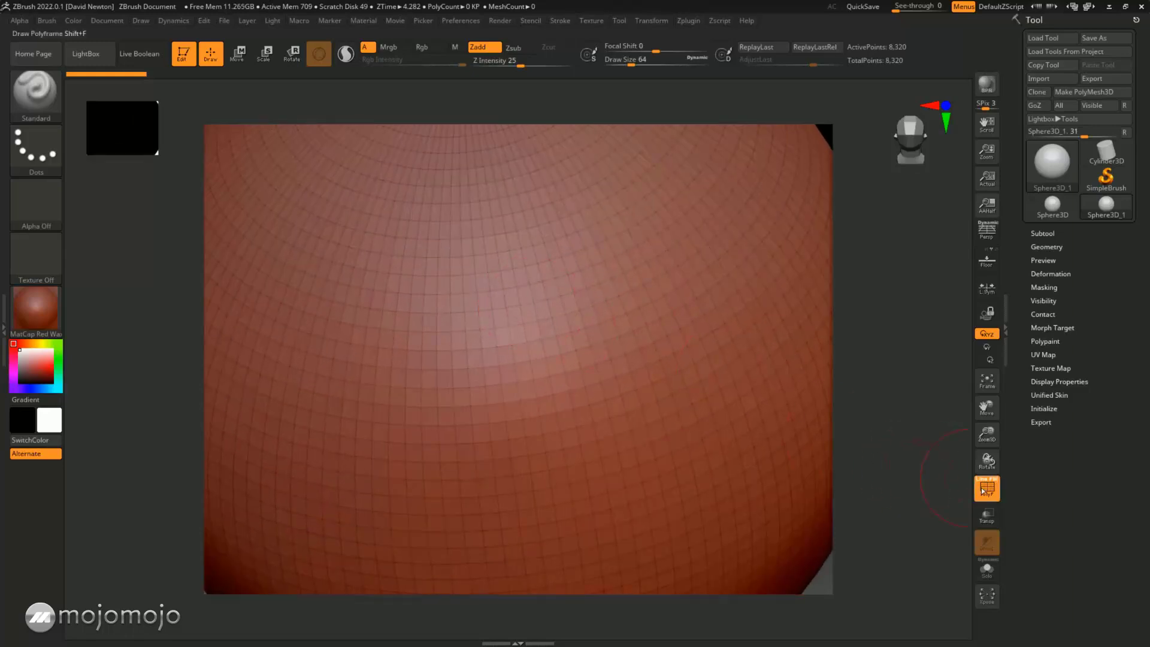
left_click(986, 490)
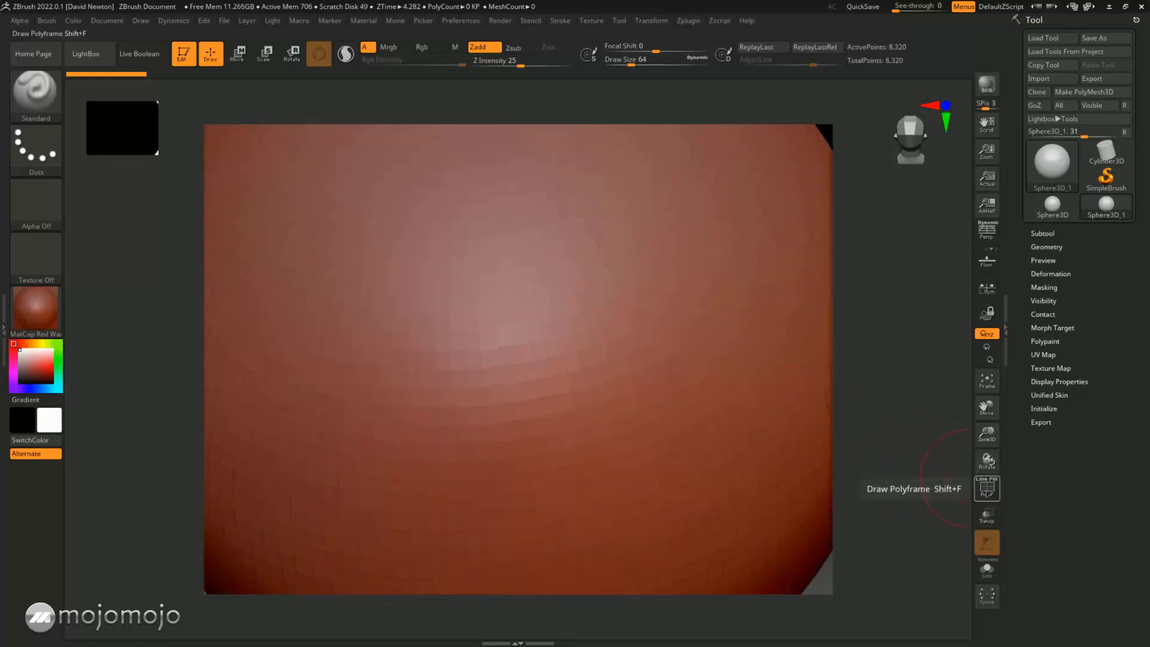
left_click(986, 490)
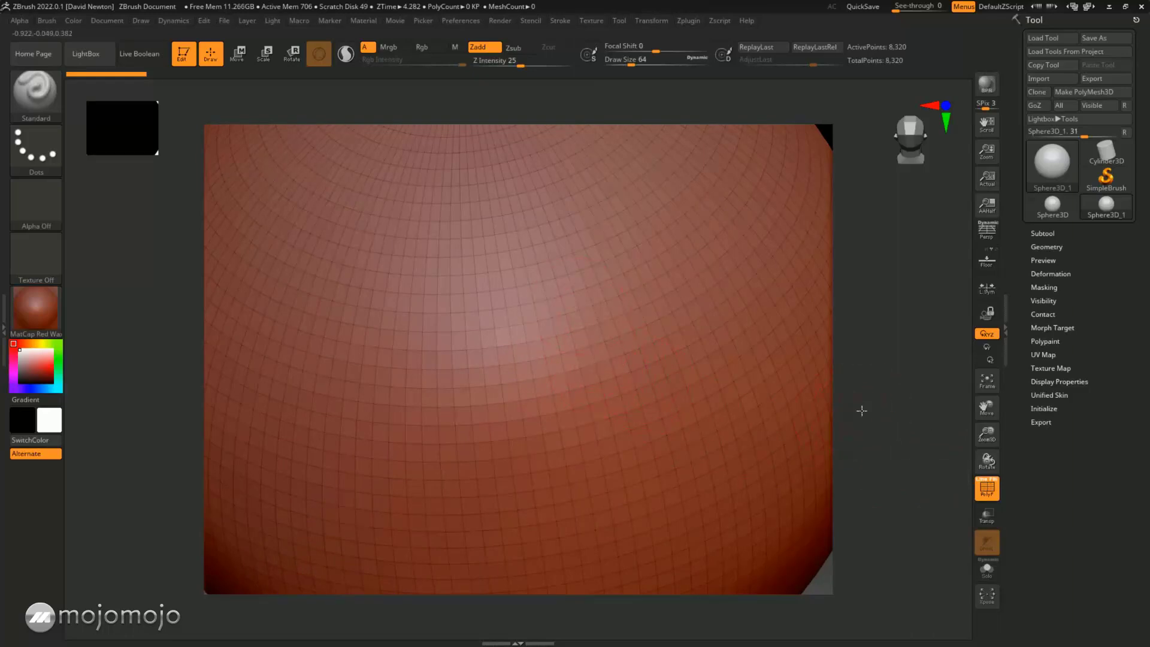
right_click_drag(861, 410, 839, 422, "ctrl")
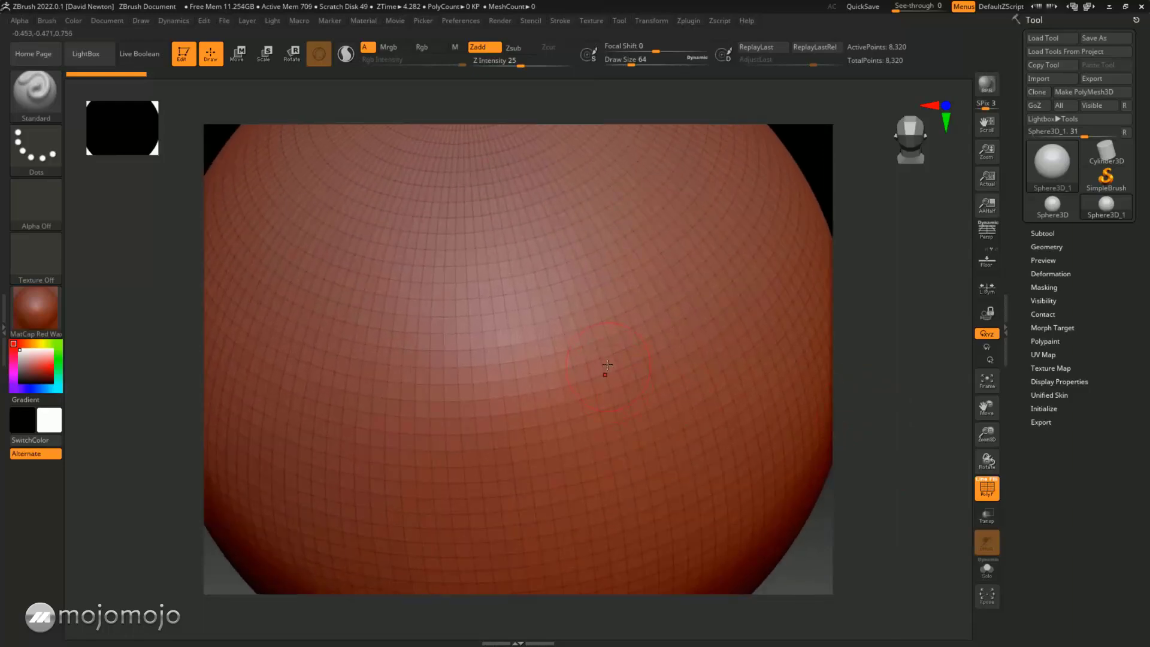
right_click_drag(878, 427, 781, 379, "ctrl")
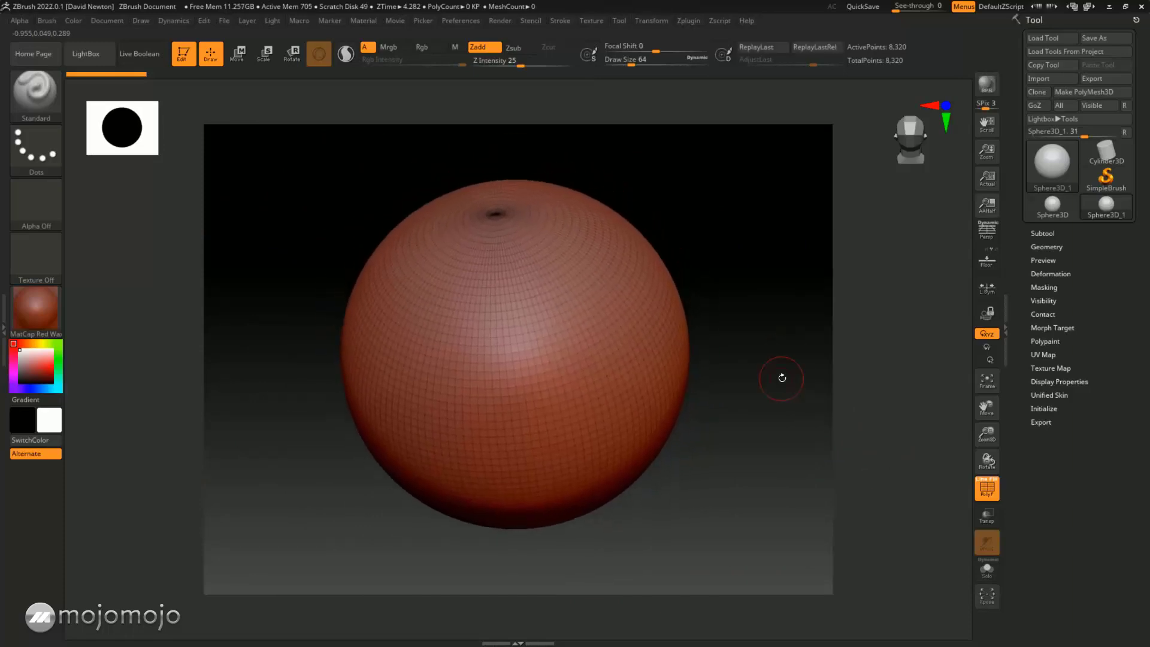